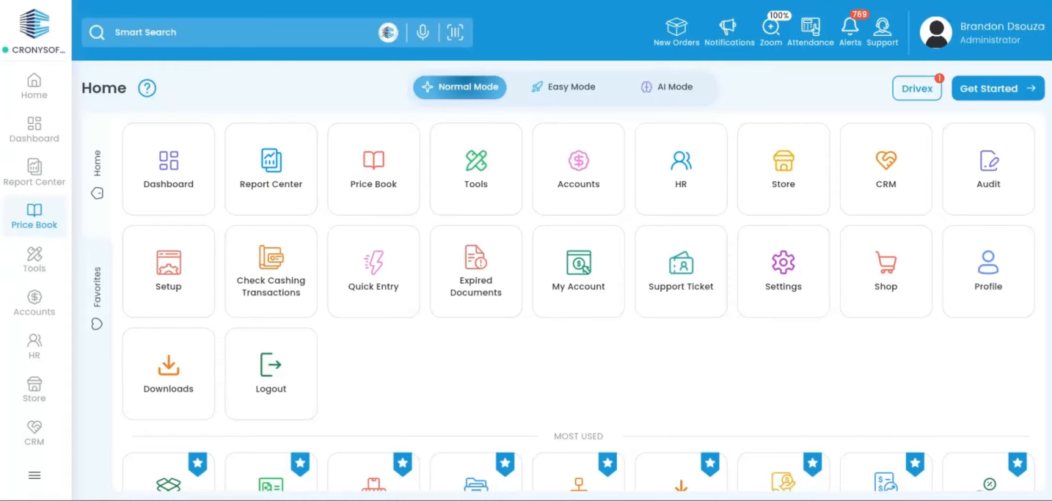
Search for "department" and open the Department tool from the results.
{"action": "left_click", "coordinate": [44, 227]}
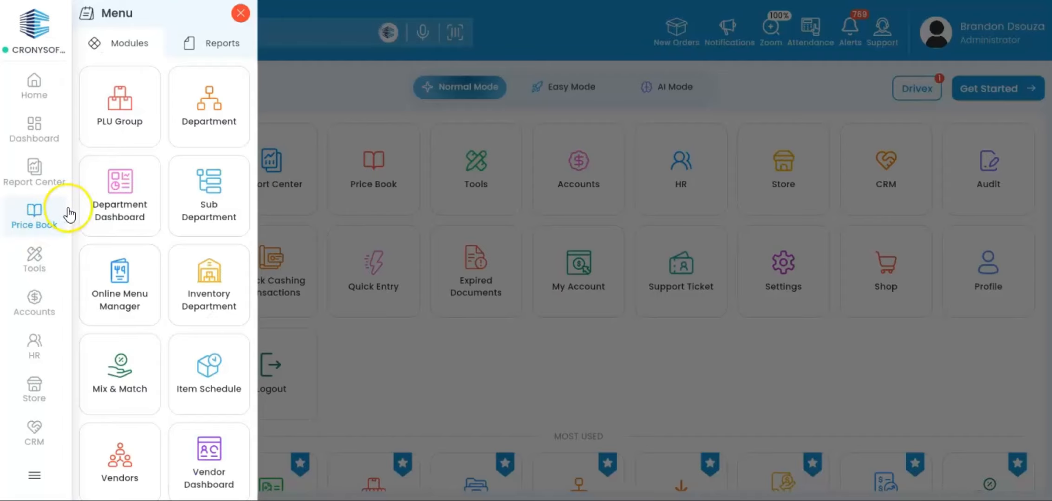
{"action": "left_click", "coordinate": [190, 130]}
{"action": "left_click", "coordinate": [275, 31]}
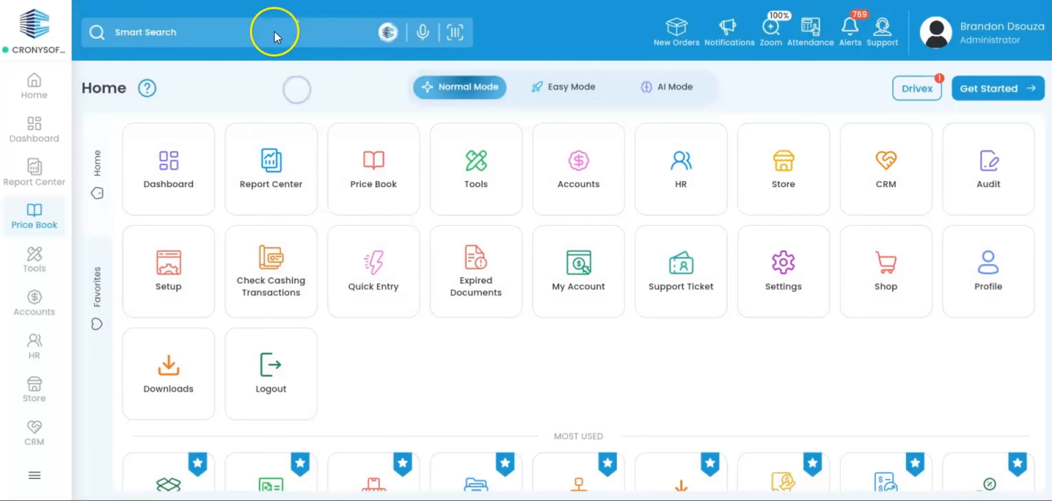
{"action": "type", "text": "depar"}
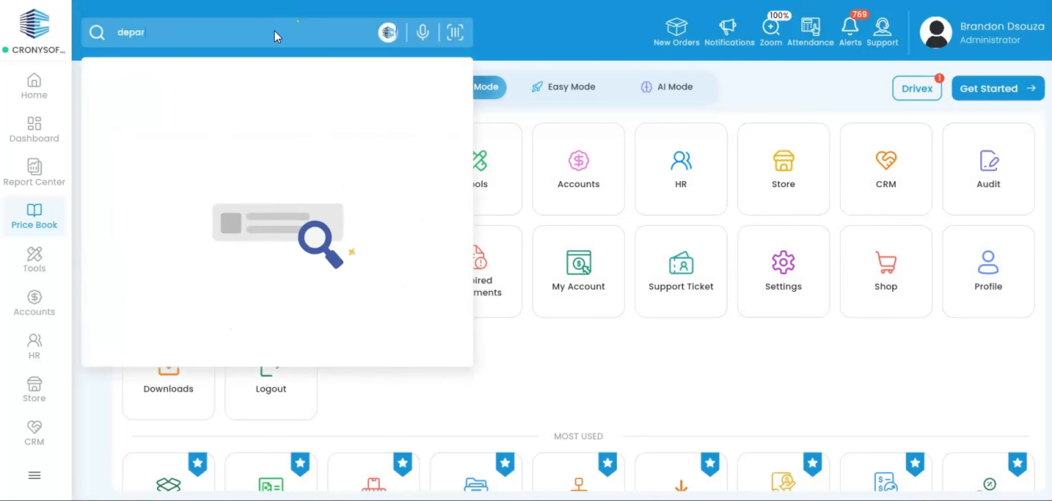
{"action": "type", "text": "tment"}
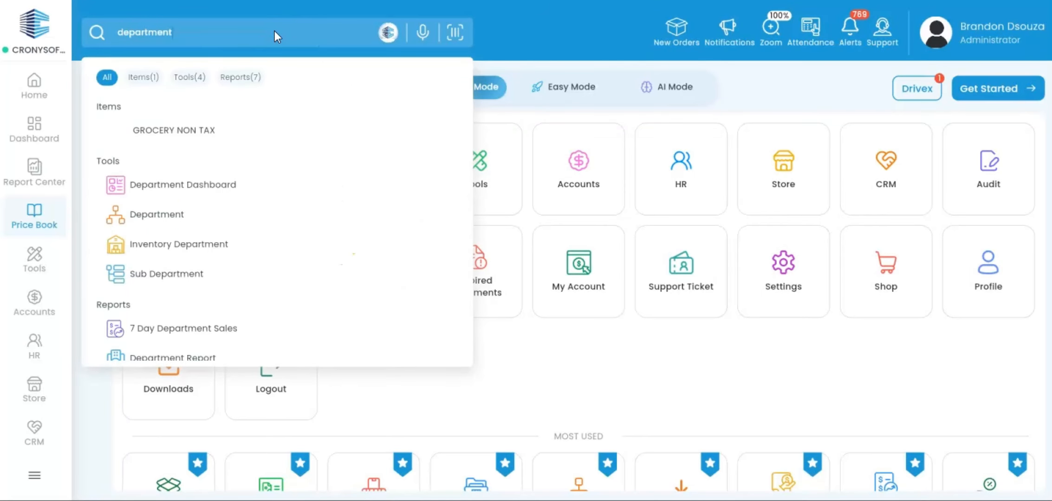
{"action": "left_click", "coordinate": [181, 215]}
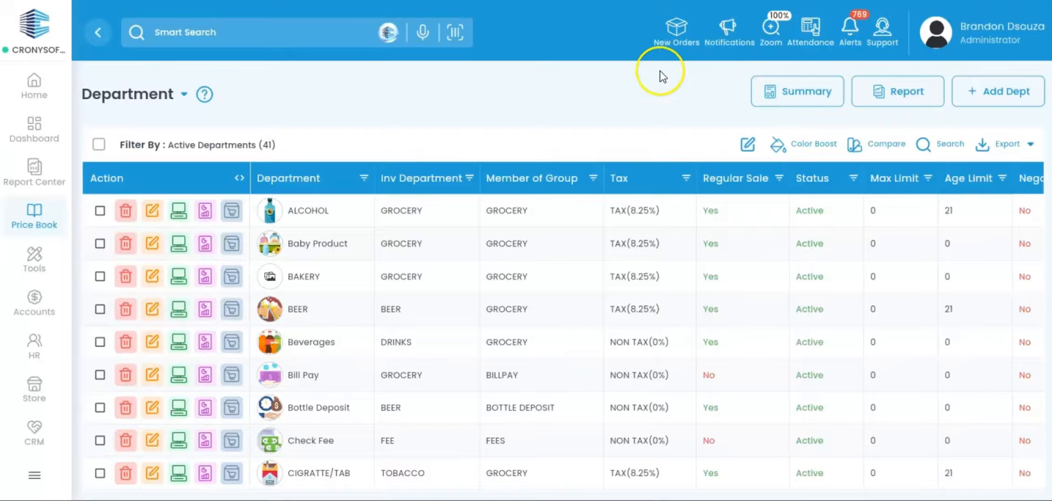
Review the Top Departments By Sales summary and the available department report types.
{"action": "left_click", "coordinate": [785, 103]}
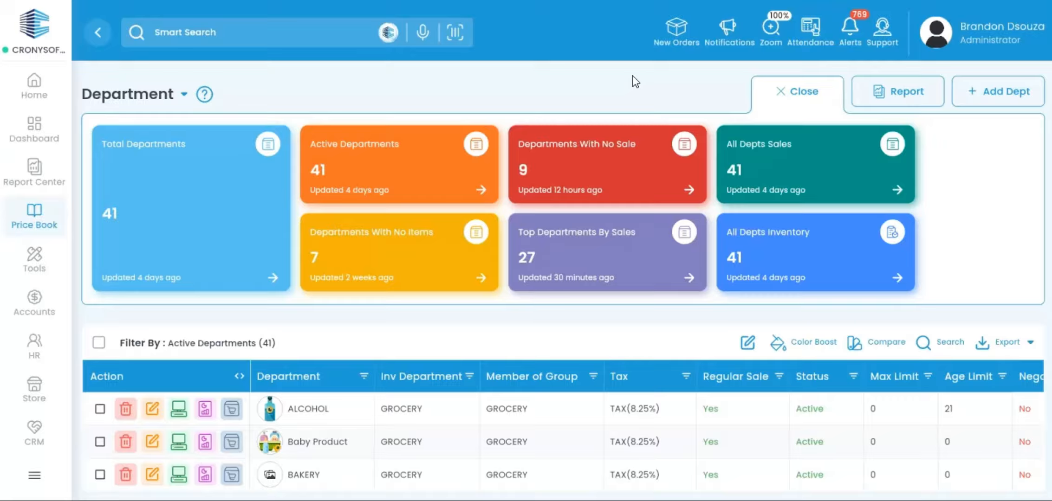
{"action": "left_click", "coordinate": [682, 270]}
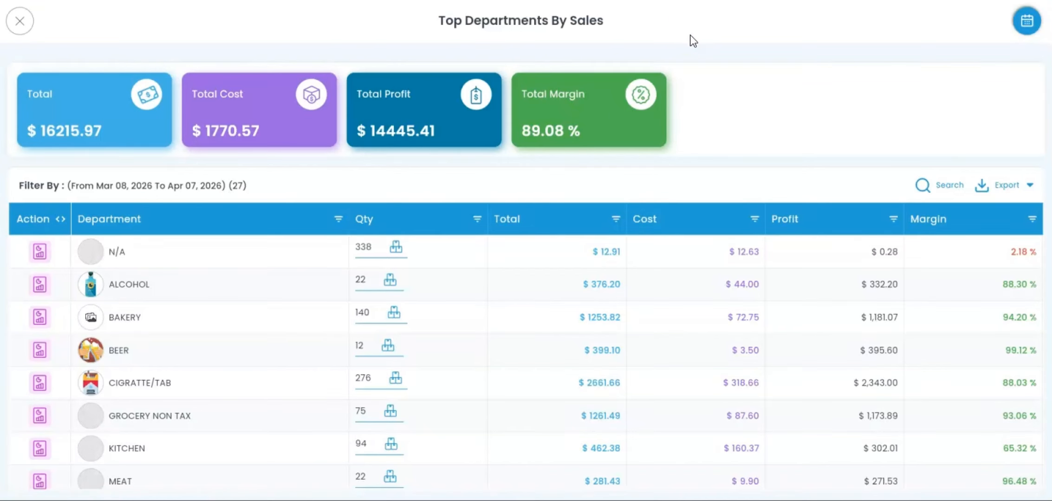
{"action": "left_click", "coordinate": [518, 254]}
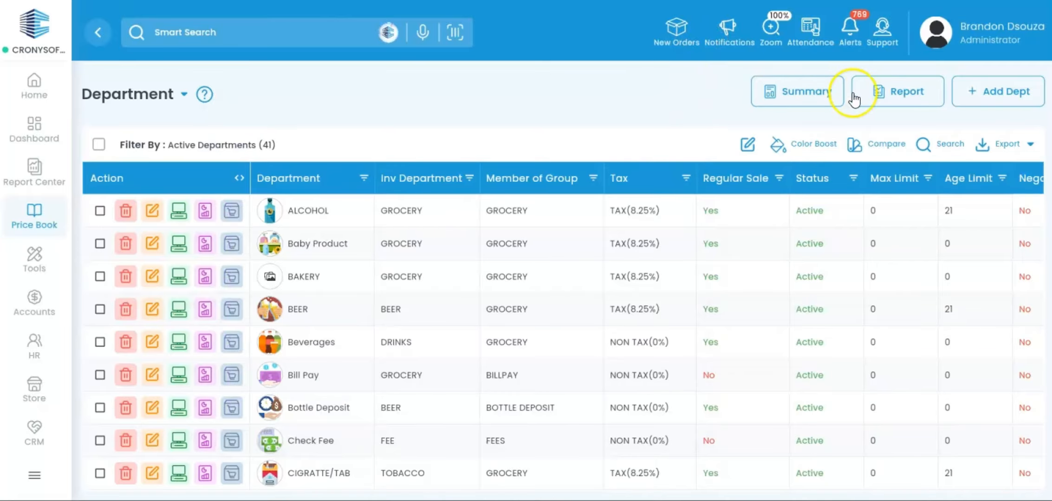
{"action": "left_click", "coordinate": [890, 103]}
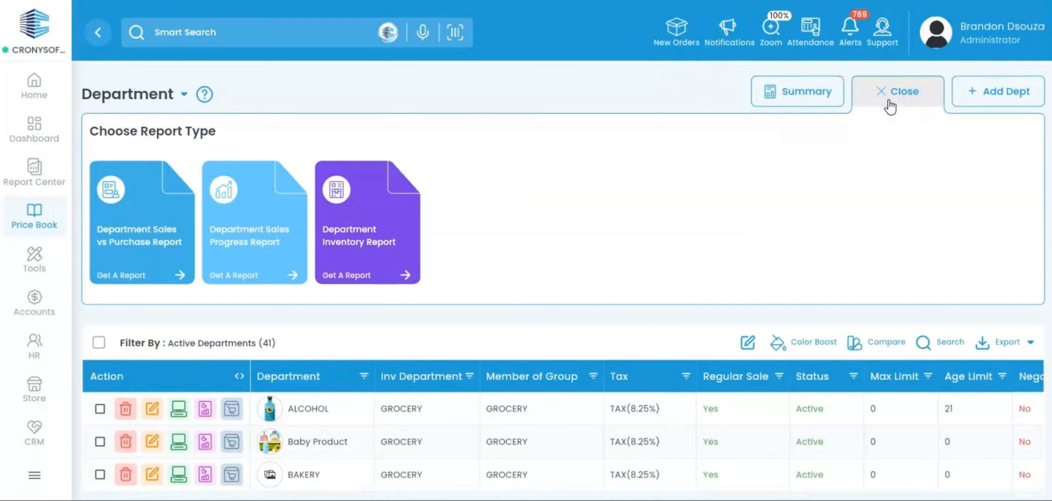
{"action": "left_click", "coordinate": [406, 275]}
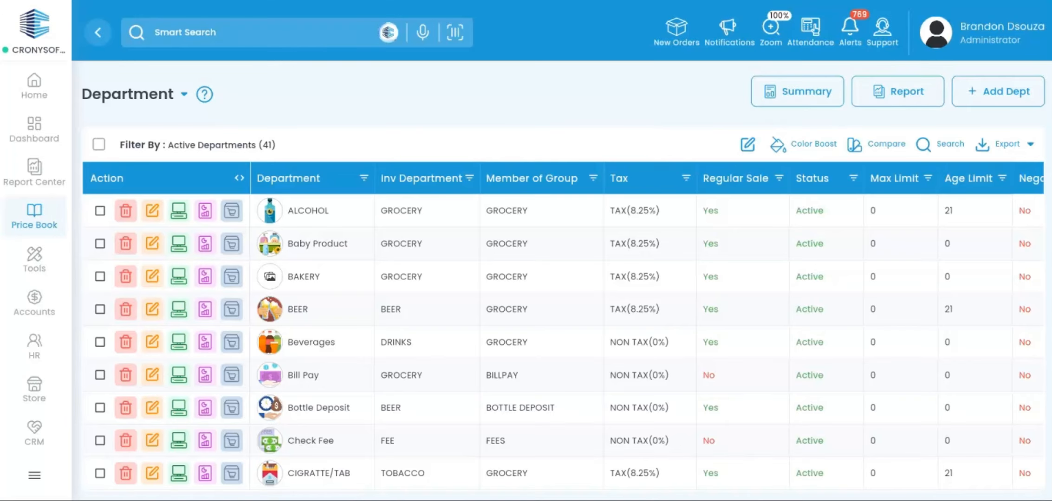
Start a new department named Frozen Foods and make it a member of the GROCERY group.
{"action": "left_click", "coordinate": [985, 95]}
{"action": "left_click", "coordinate": [448, 97]}
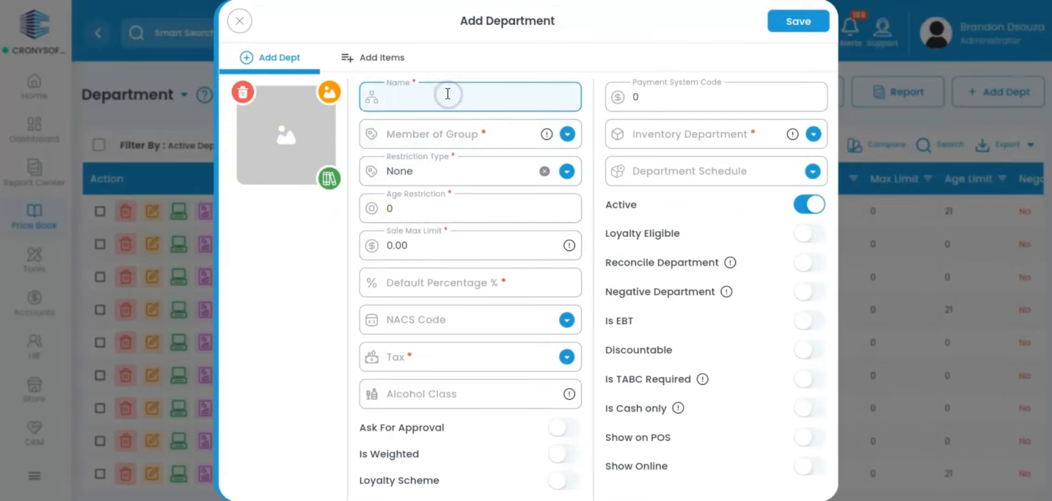
{"action": "type", "text": "Frozen Foods"}
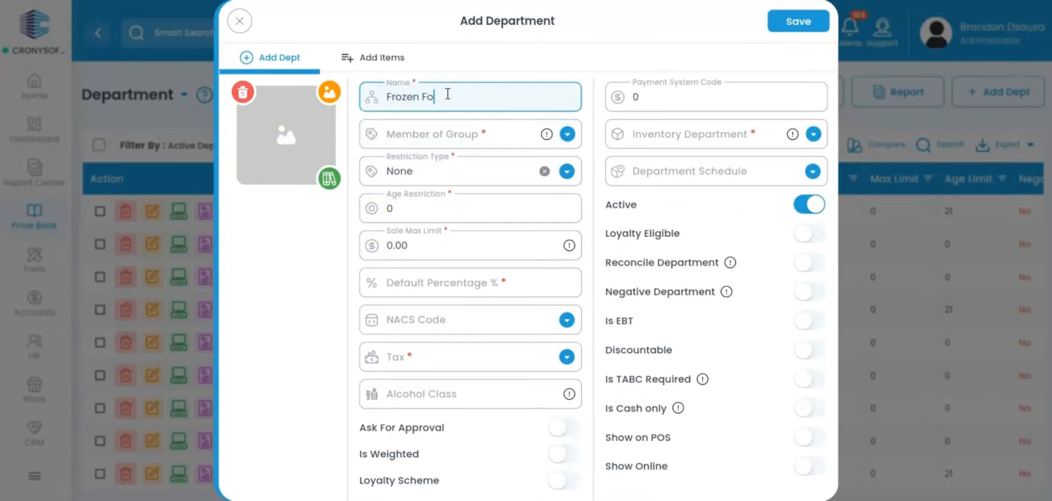
{"action": "left_click", "coordinate": [567, 134]}
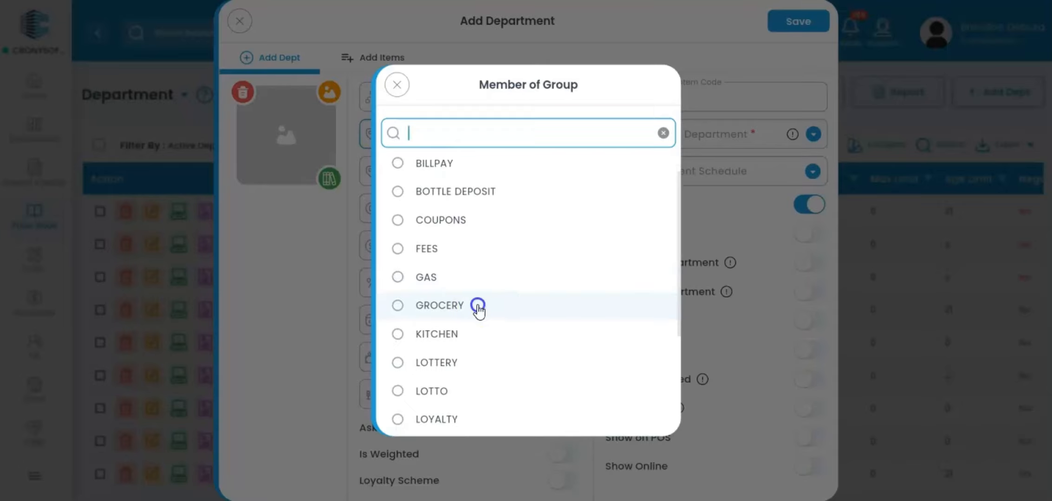
{"action": "left_click", "coordinate": [476, 305]}
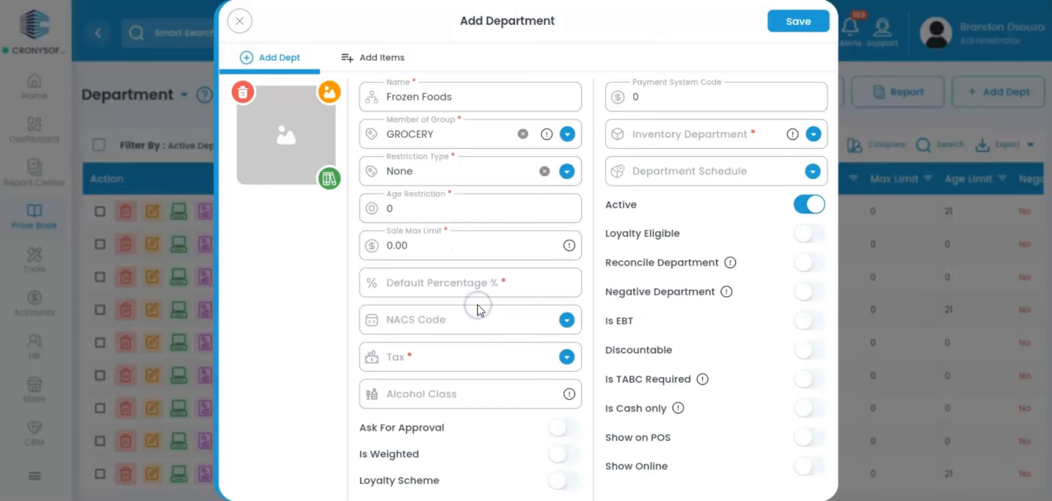
Keep the new department's restriction type at None and its age restriction at 0.
{"action": "left_click", "coordinate": [567, 171]}
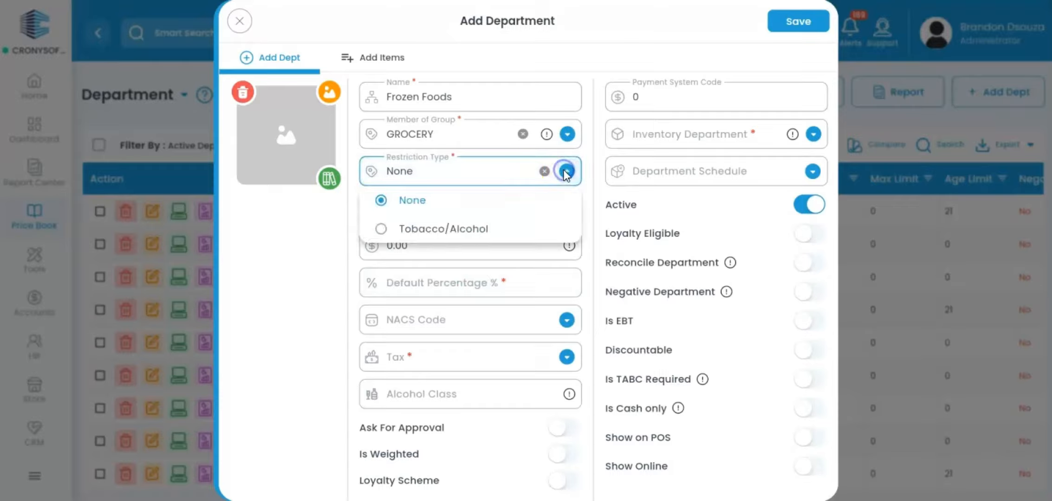
{"action": "left_click", "coordinate": [528, 211]}
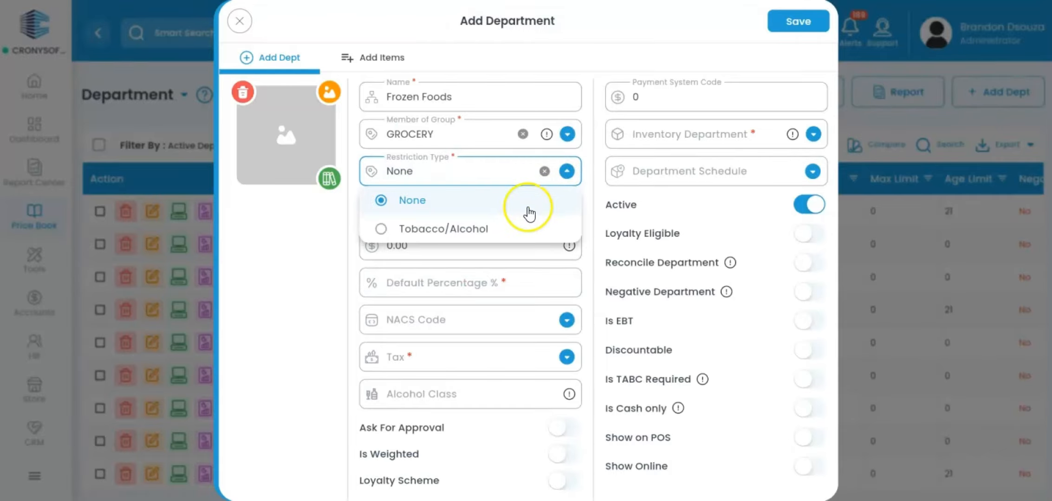
{"action": "left_click", "coordinate": [566, 171]}
{"action": "left_click", "coordinate": [539, 205]}
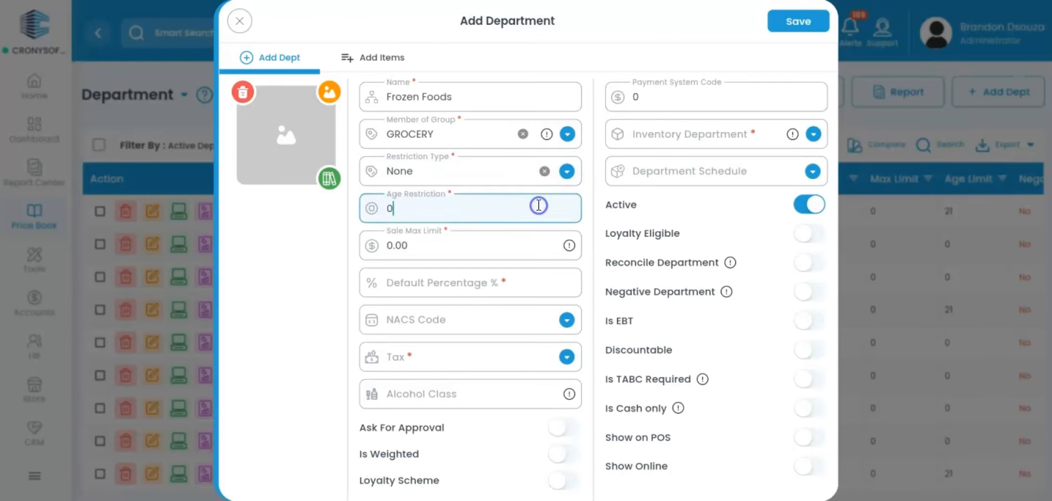
{"action": "left_click", "coordinate": [568, 246]}
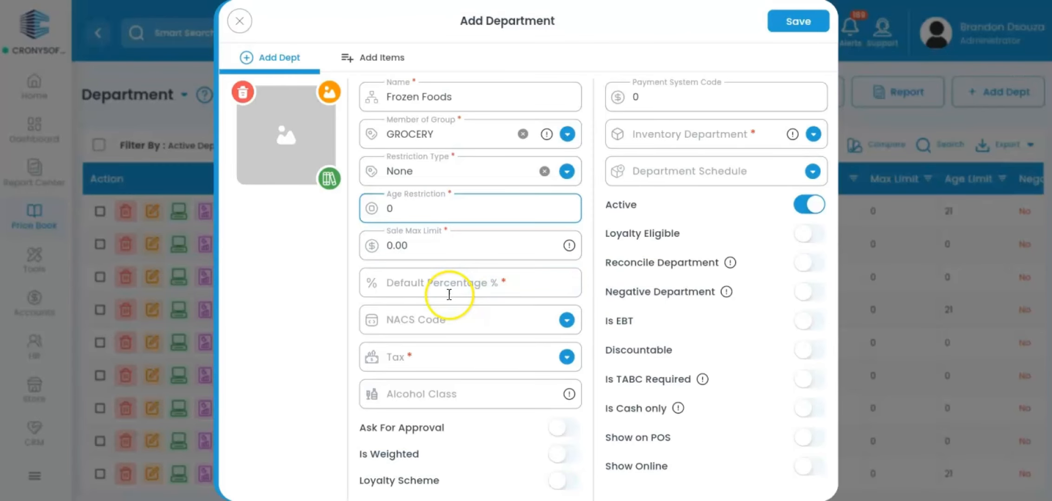
Set the department's default percentage to 0 and its tax to 0 (NON TAX).
{"action": "left_click", "coordinate": [473, 287]}
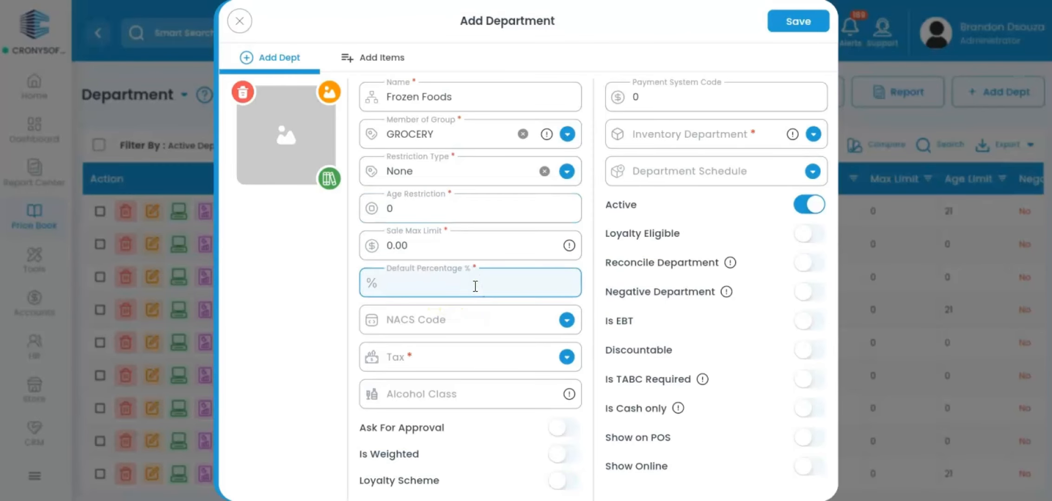
{"action": "type", "text": "0"}
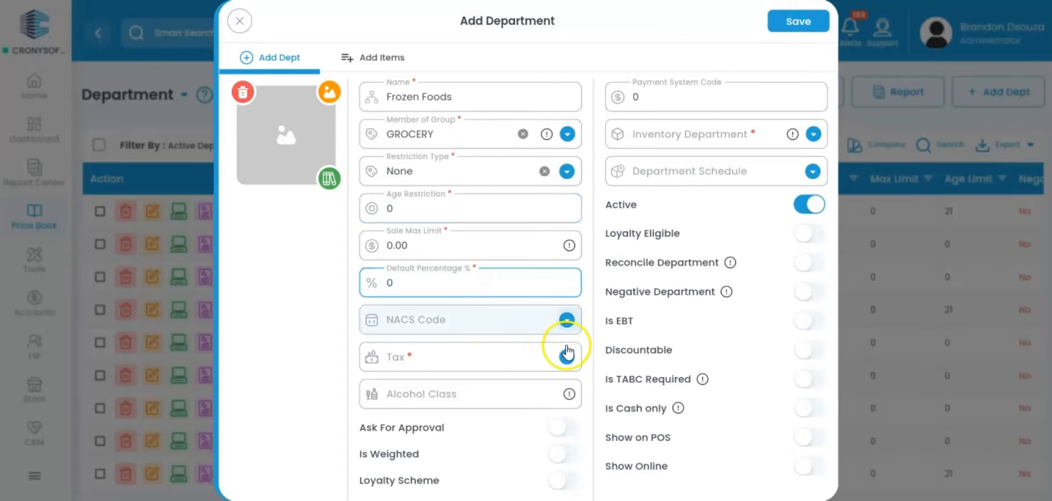
{"action": "left_click", "coordinate": [566, 358]}
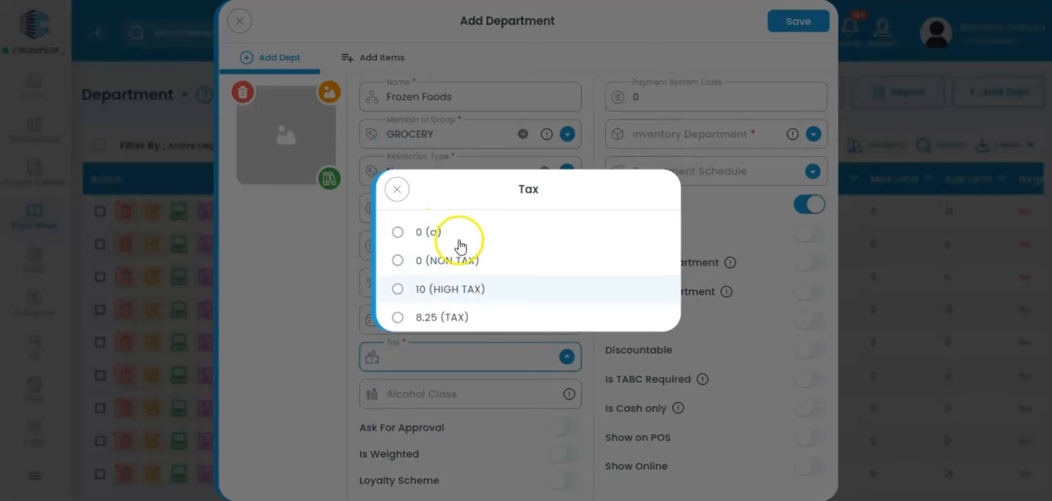
{"action": "left_click", "coordinate": [457, 262]}
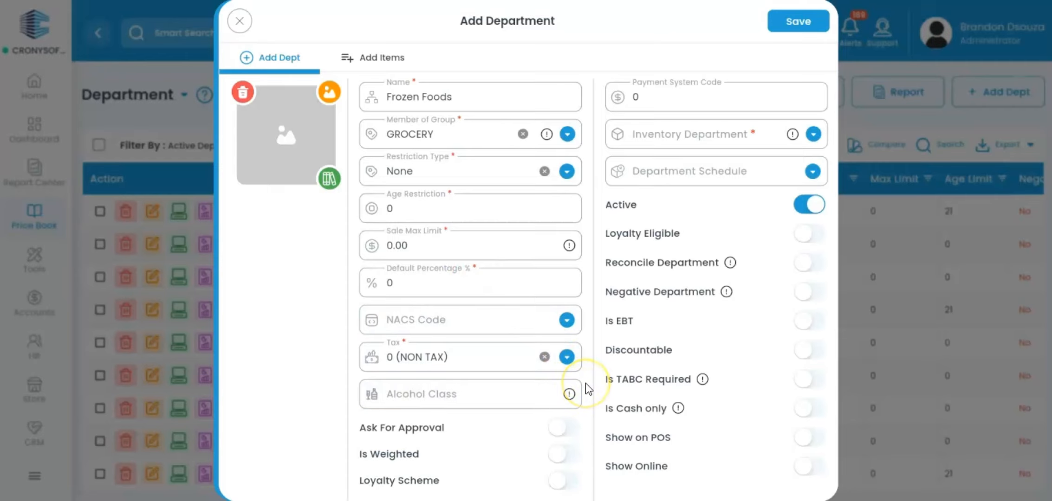
Assign GROCERY as the inventory department for Frozen Foods.
{"action": "scroll", "coordinate": [585, 389], "scroll_direction": "down", "scroll_amount": 1}
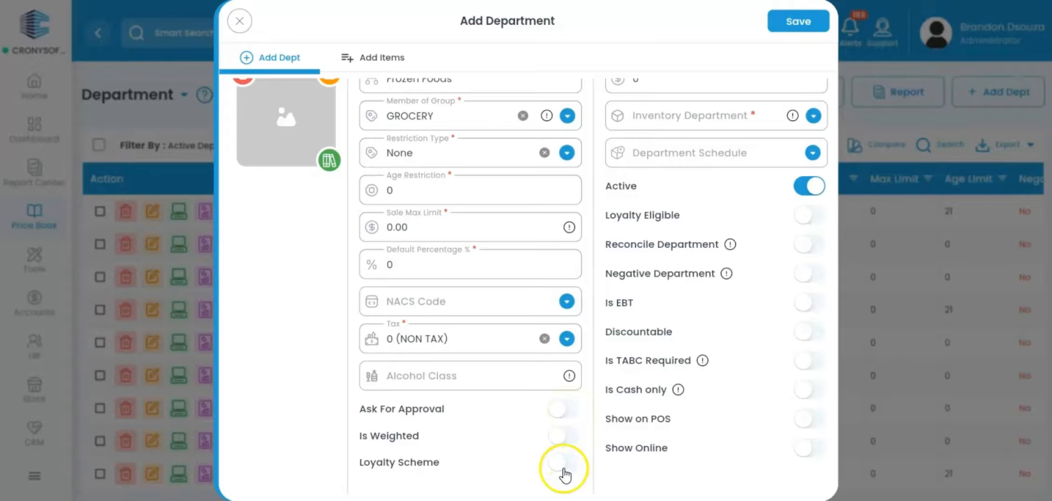
{"action": "scroll", "coordinate": [564, 475], "scroll_direction": "up", "scroll_amount": 1}
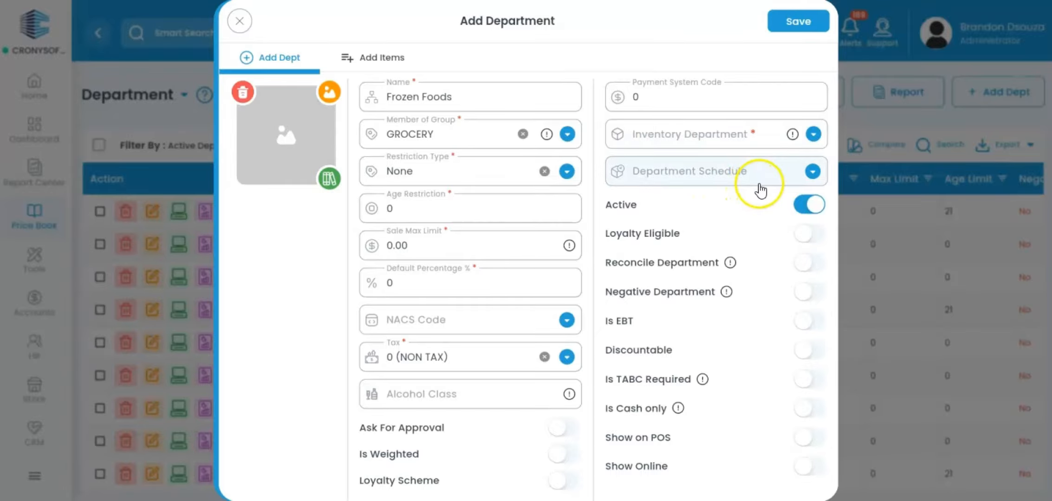
{"action": "left_click", "coordinate": [813, 134]}
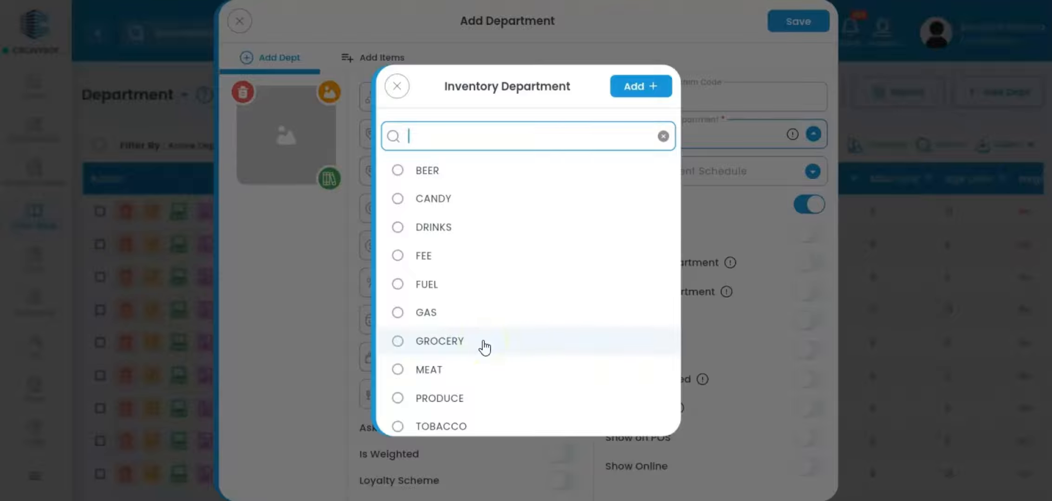
{"action": "left_click", "coordinate": [483, 344]}
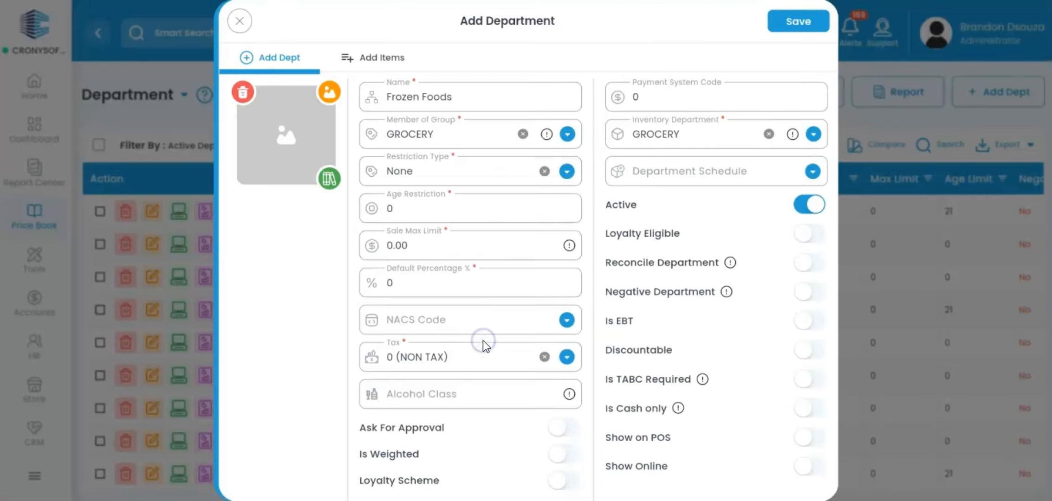
View the schedules available for the new department.
{"action": "left_click", "coordinate": [780, 190]}
{"action": "left_click", "coordinate": [813, 172]}
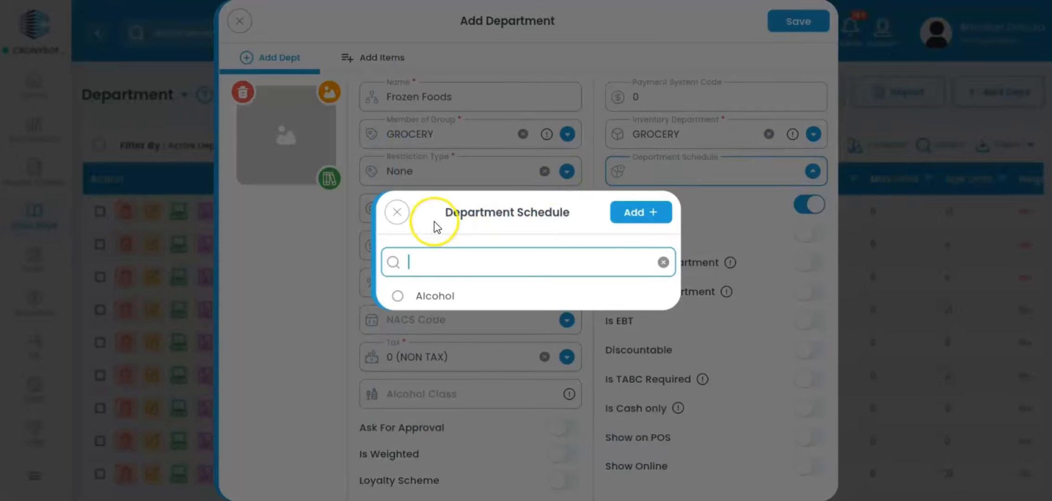
{"action": "left_click", "coordinate": [398, 213]}
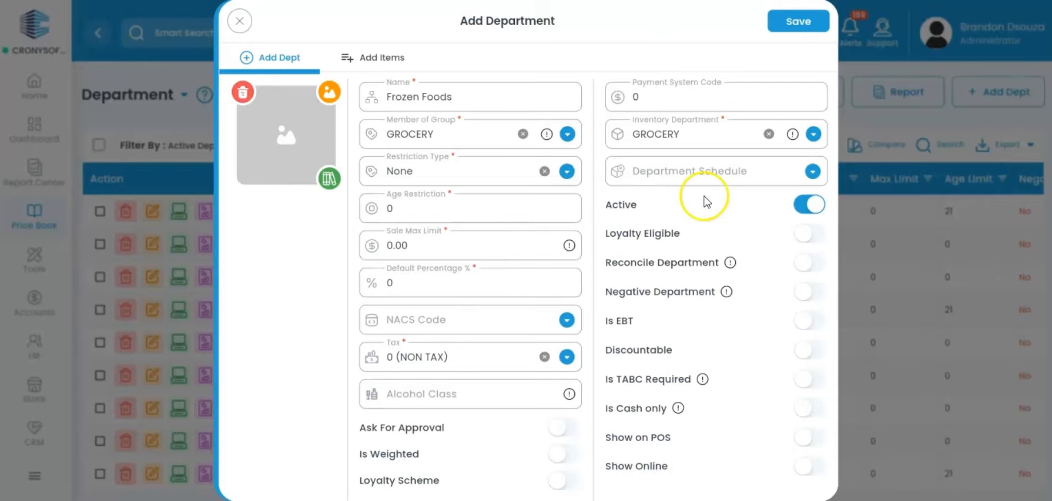
Enable Is EBT for the department and assign the raw frozen shrimp picture, found by searching the image library for "Frozen".
{"action": "left_click", "coordinate": [804, 324]}
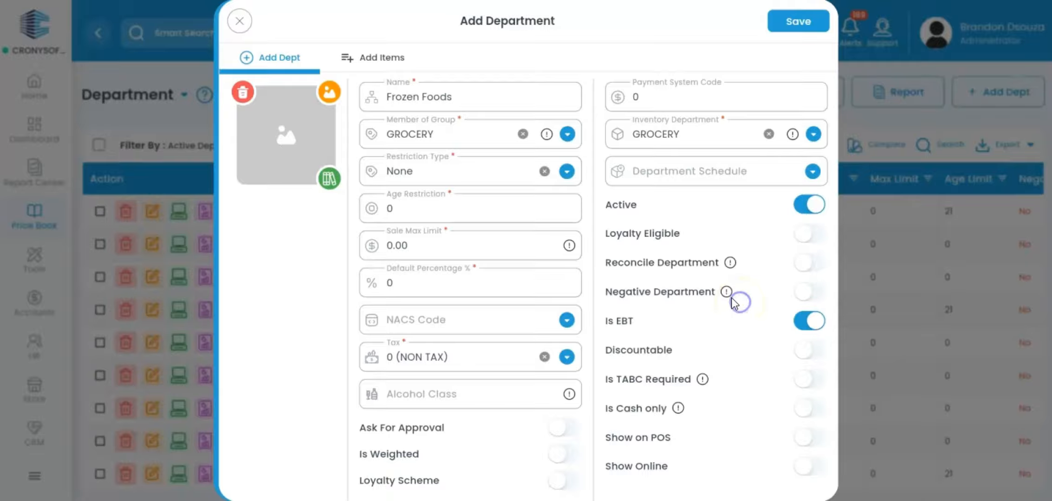
{"action": "mouse_move", "coordinate": [727, 292]}
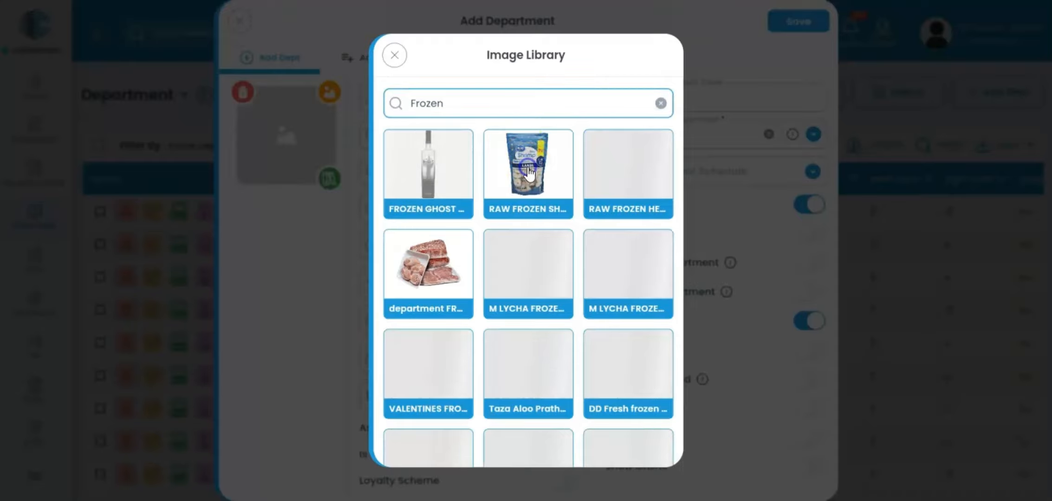
{"action": "left_click", "coordinate": [527, 168]}
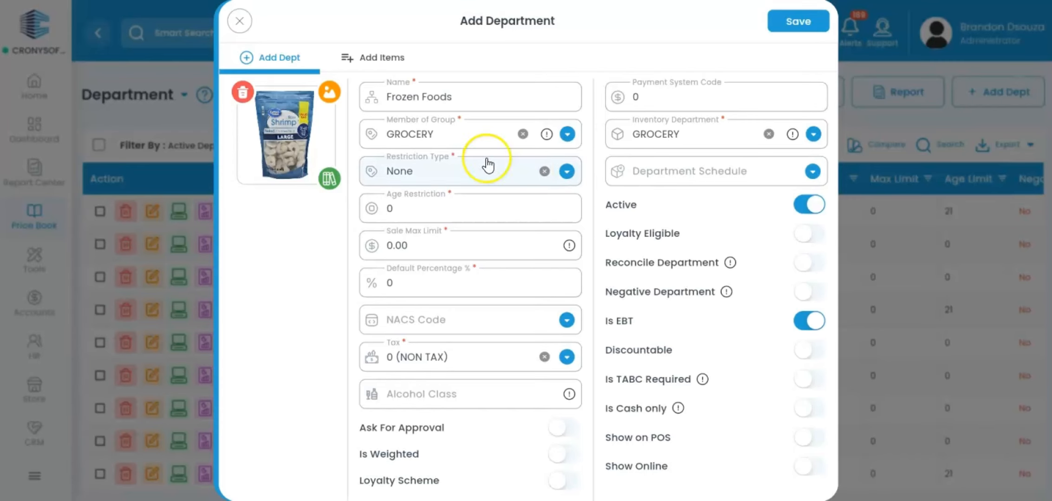
Add the item DAIRY N FROZEN Cheese, found by filtering item names for "frozen", and save the new department.
{"action": "left_click", "coordinate": [382, 58]}
{"action": "left_click", "coordinate": [395, 208]}
{"action": "type", "text": "fr"}
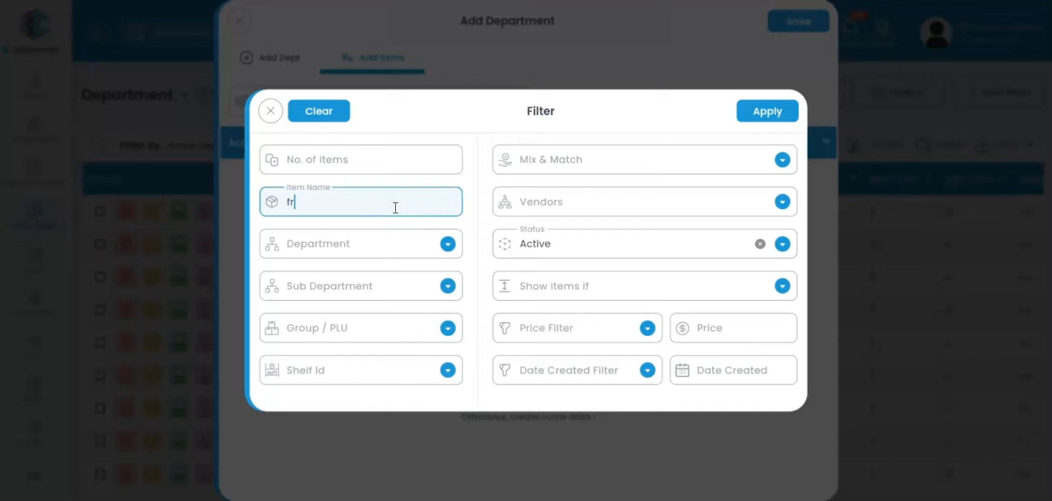
{"action": "type", "text": "ozen"}
{"action": "left_click", "coordinate": [391, 193]}
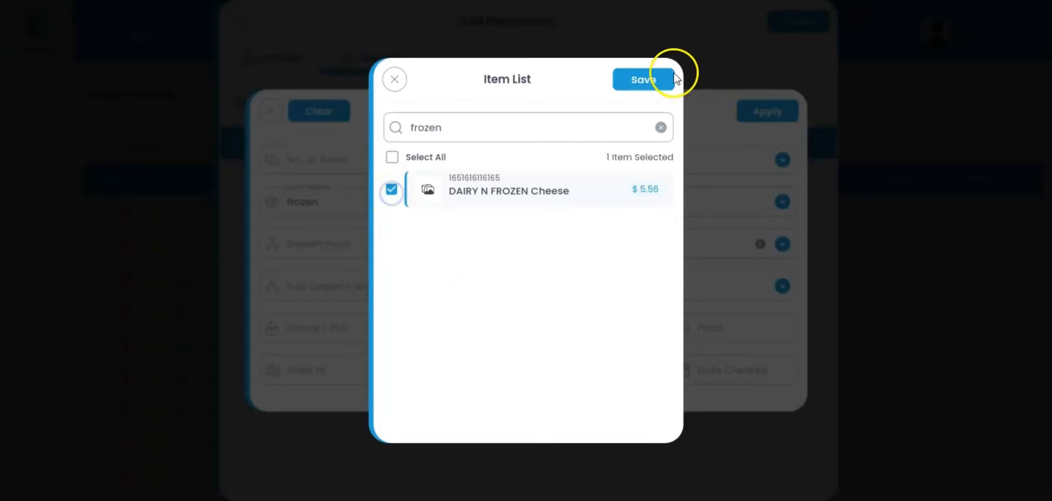
{"action": "left_click", "coordinate": [660, 80]}
{"action": "left_click", "coordinate": [806, 25]}
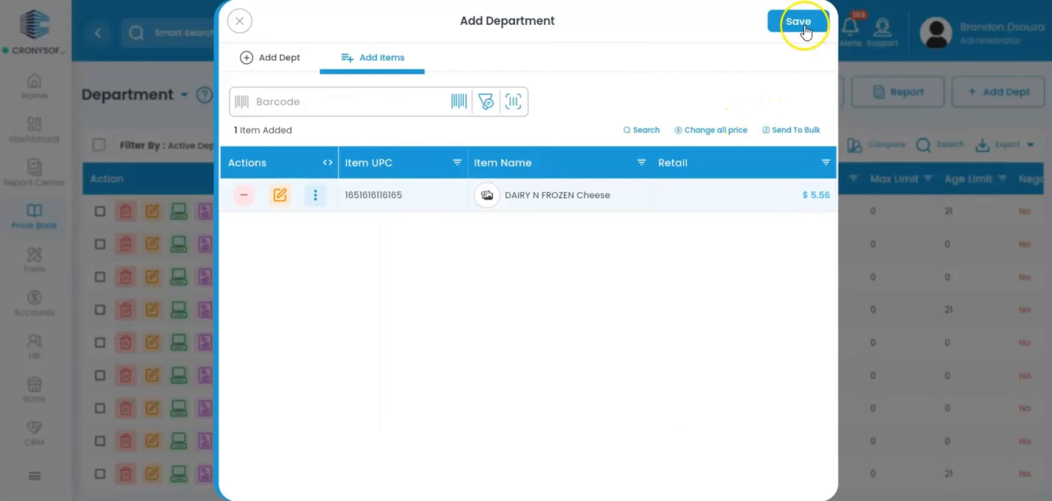